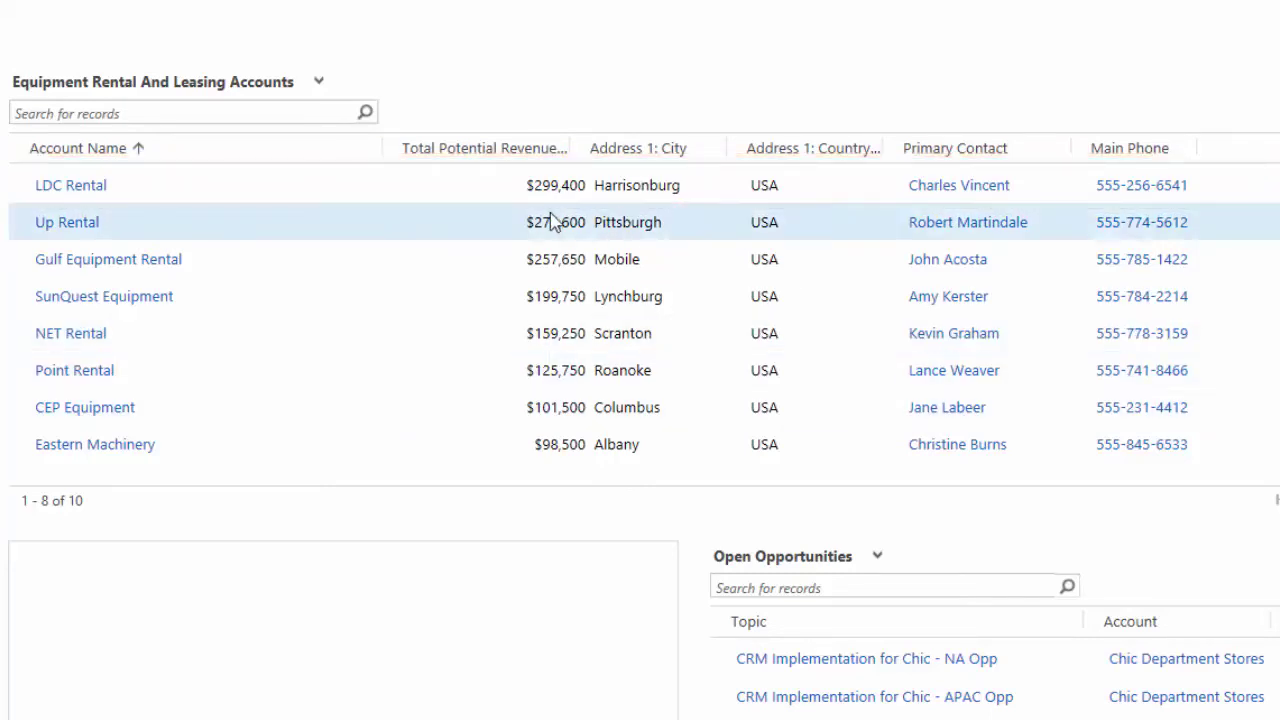
- Open the LDC Rental account, expand its Excavators recommendation and create an opportunity from it
click(70, 185)
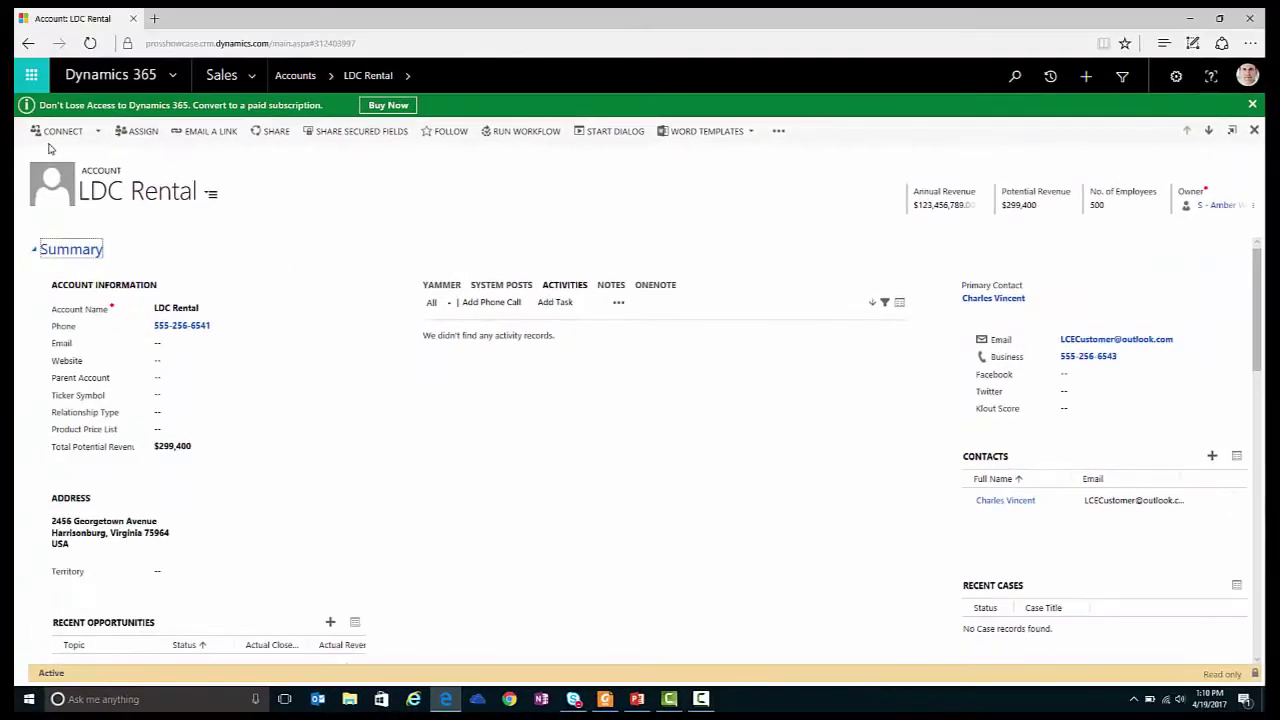
scroll(95, 230, down, 5)
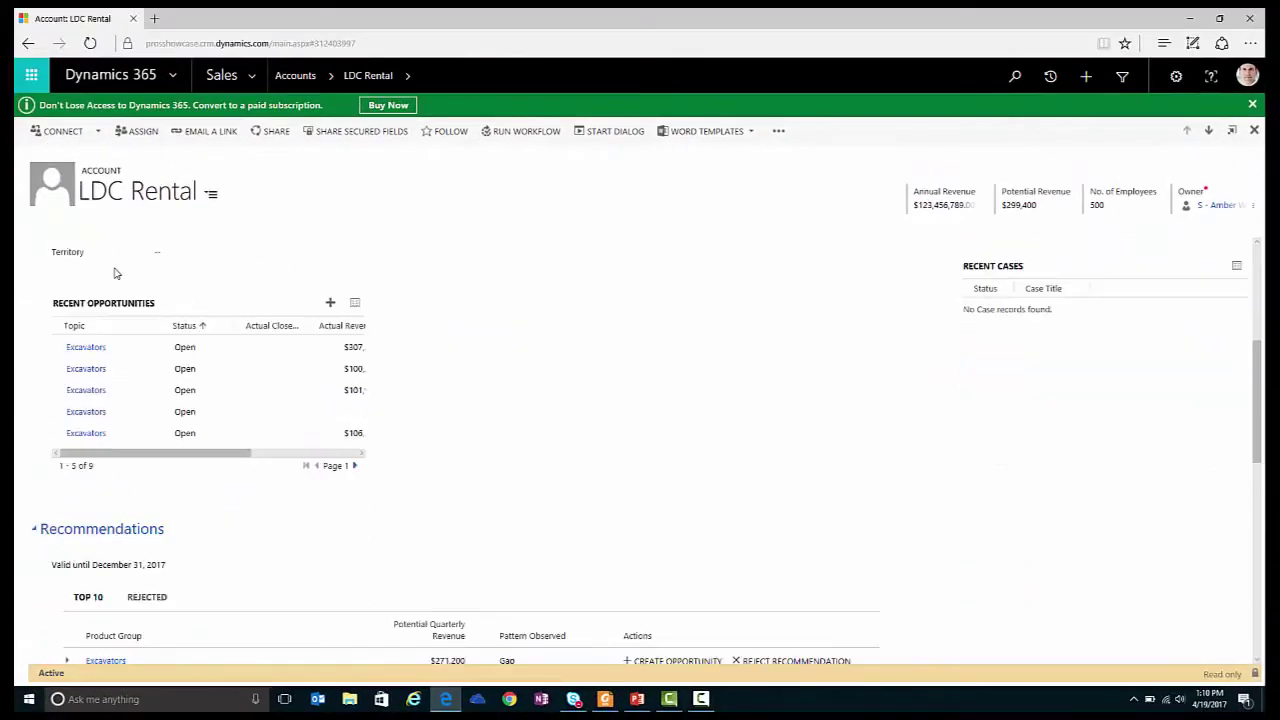
scroll(115, 273, down, 2)
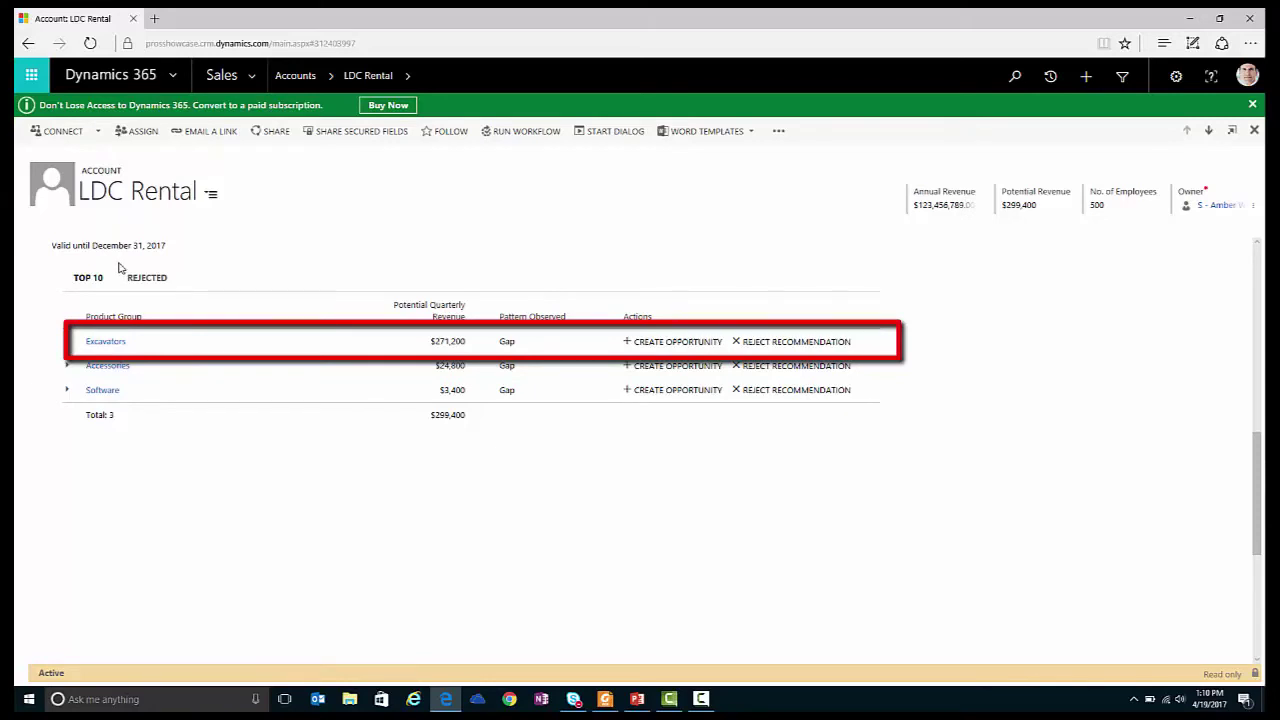
click(69, 341)
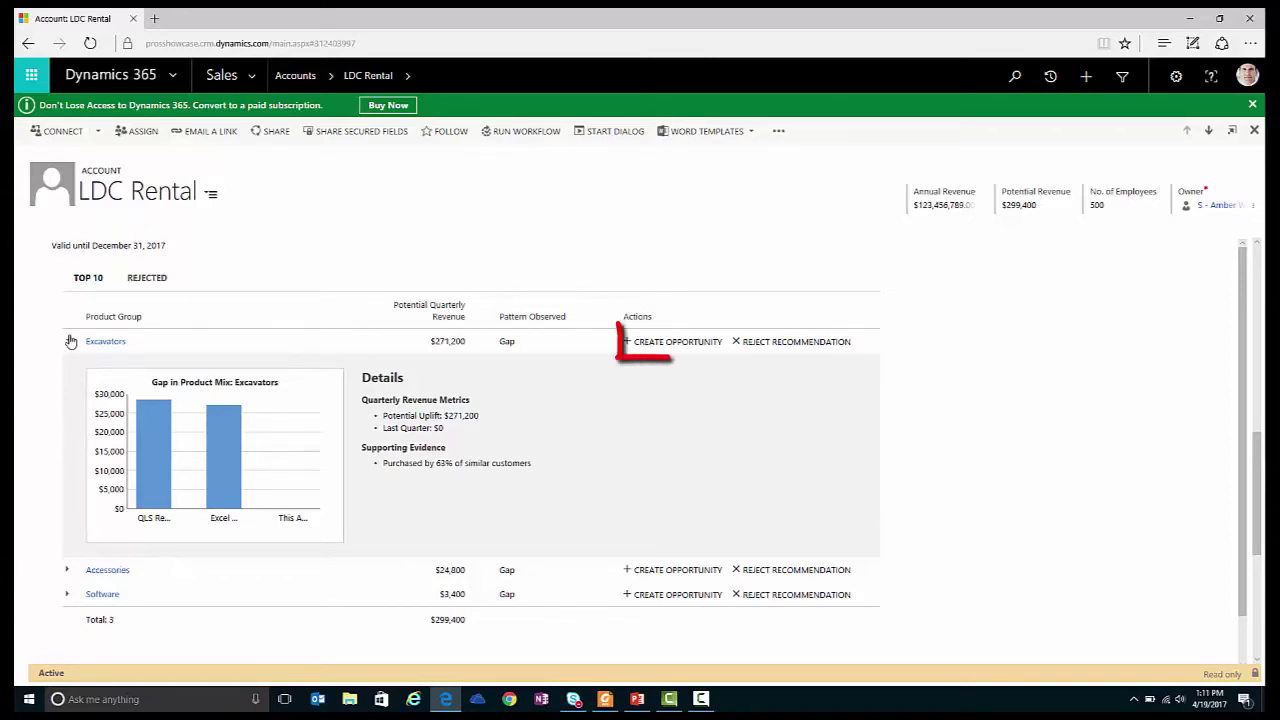
click(674, 342)
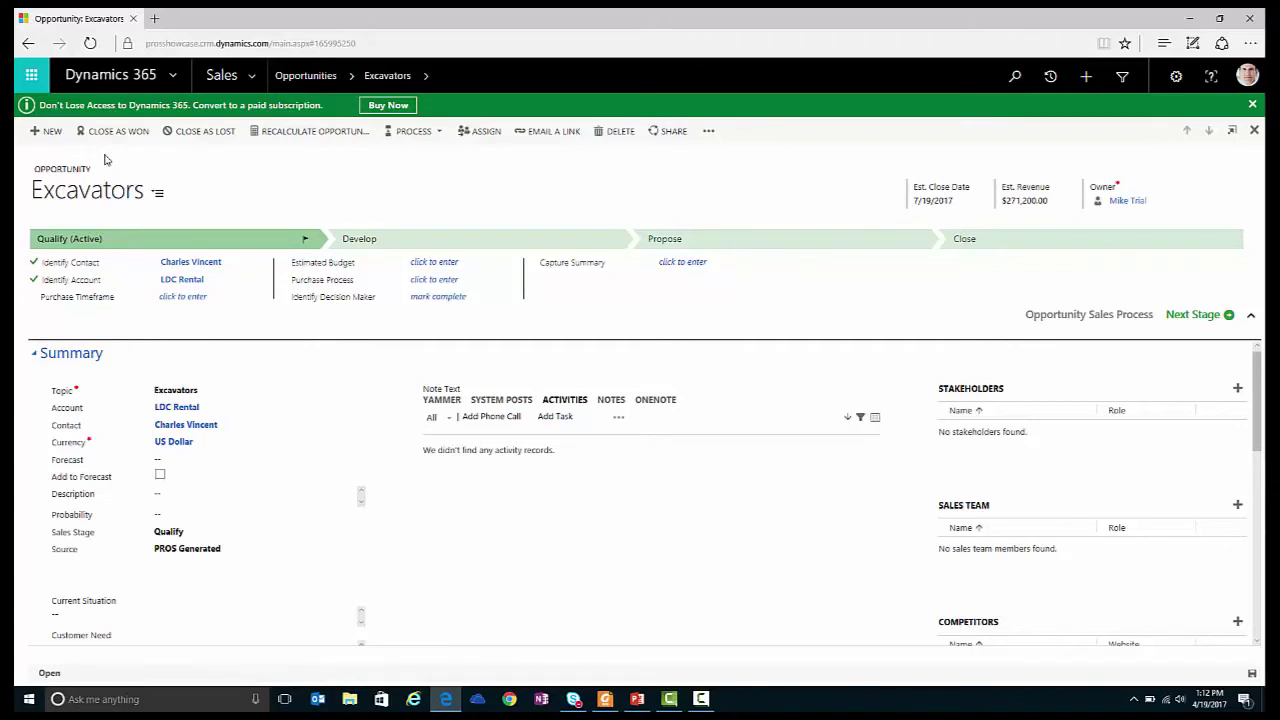
- Add a PROS quote named "LDC Rental Excavators" to the Excavators opportunity and save it
scroll(960, 372, down, 1)
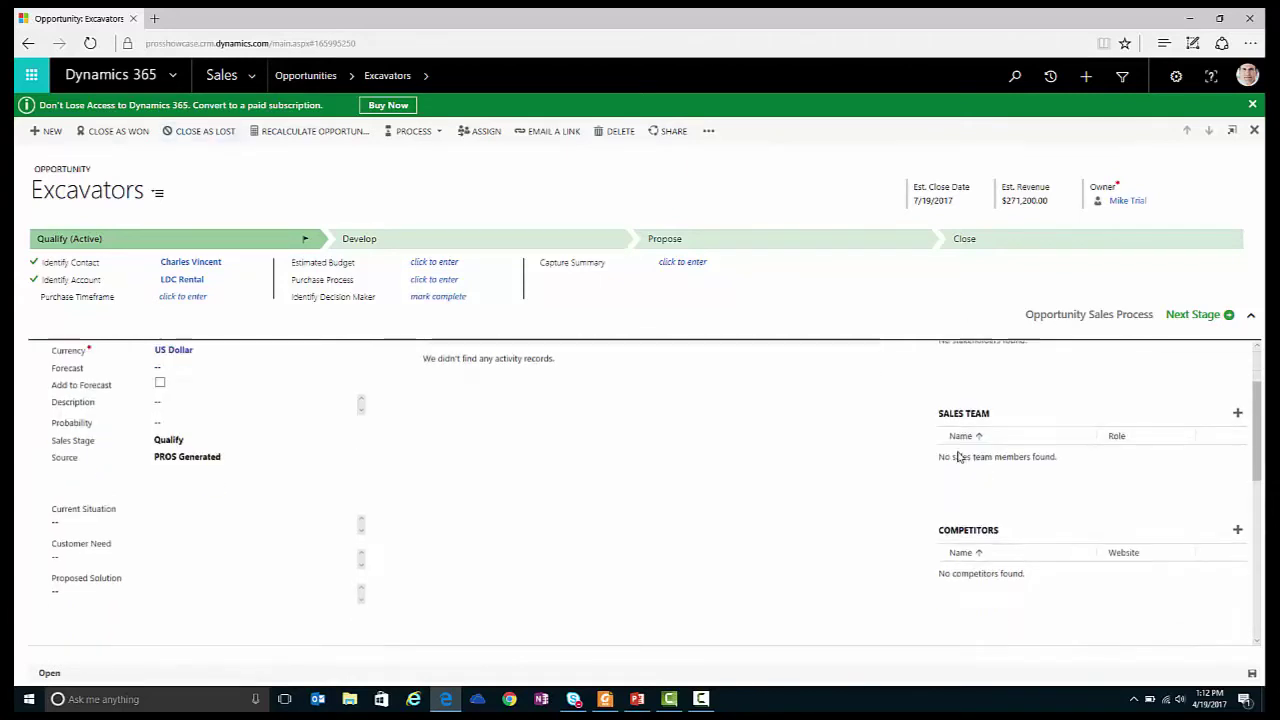
scroll(965, 505, down, 2)
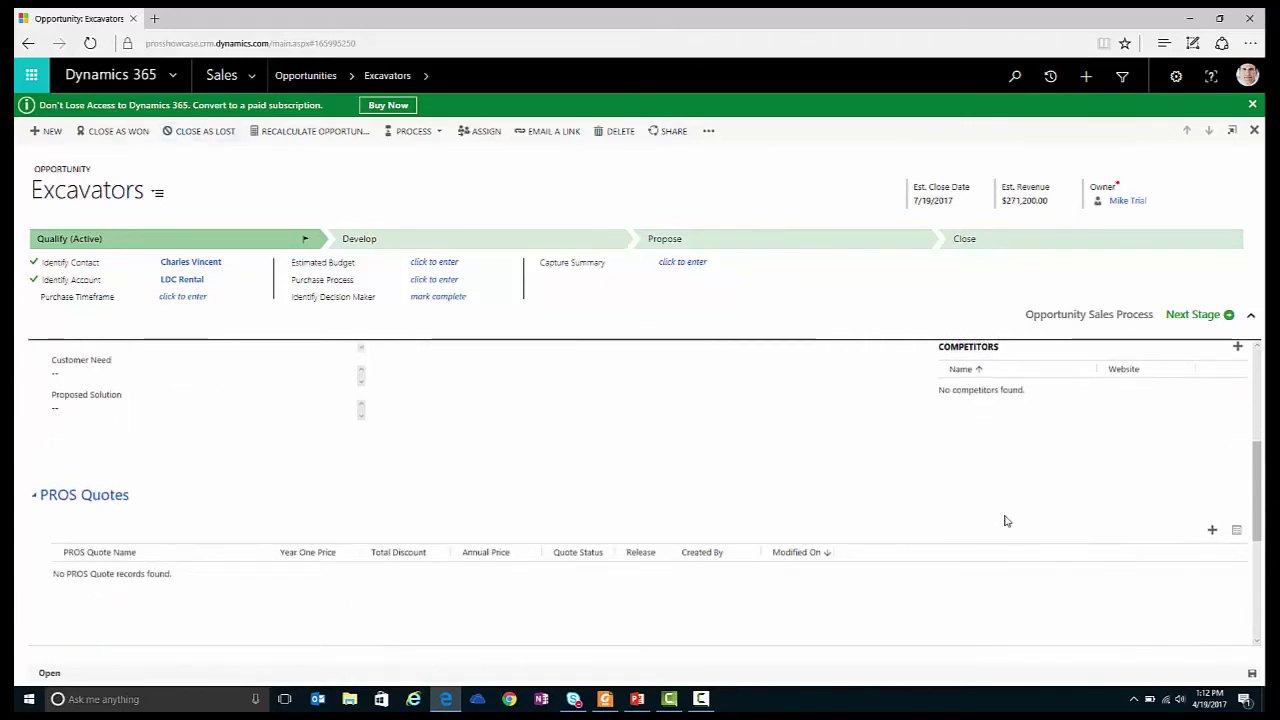
click(1211, 531)
text(LDC R)
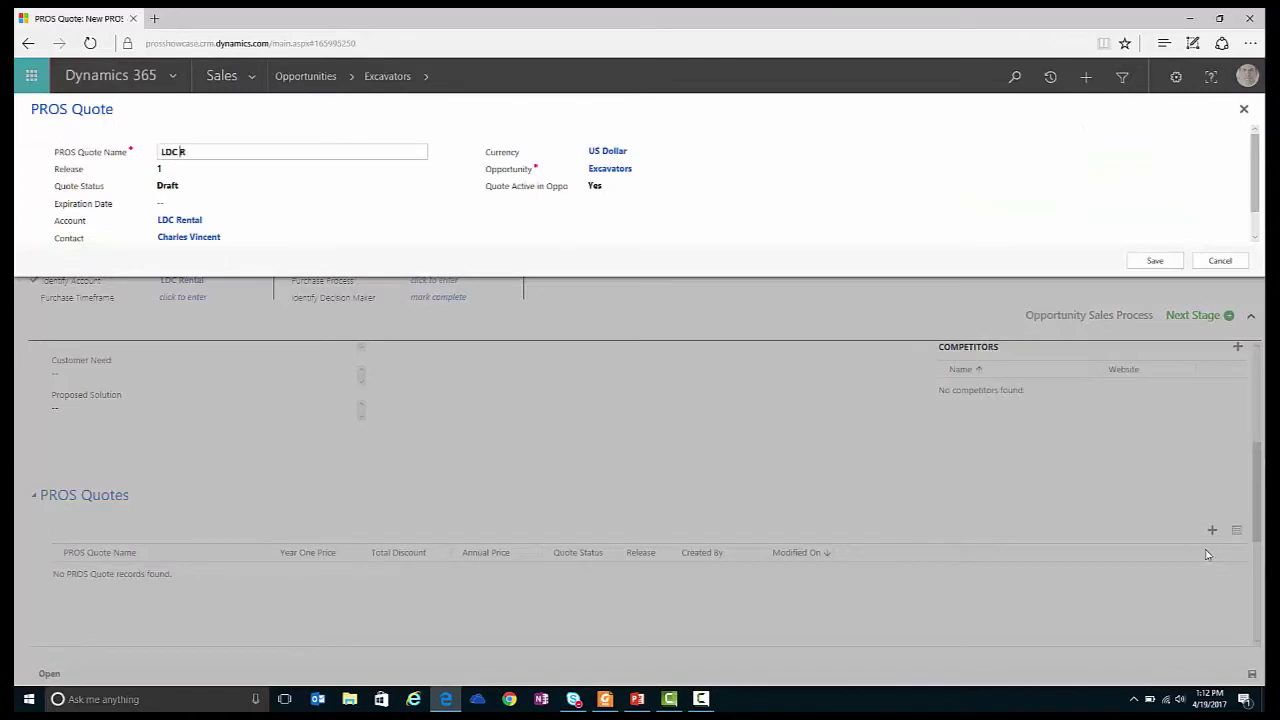
text(ental Excavators)
click(1166, 264)
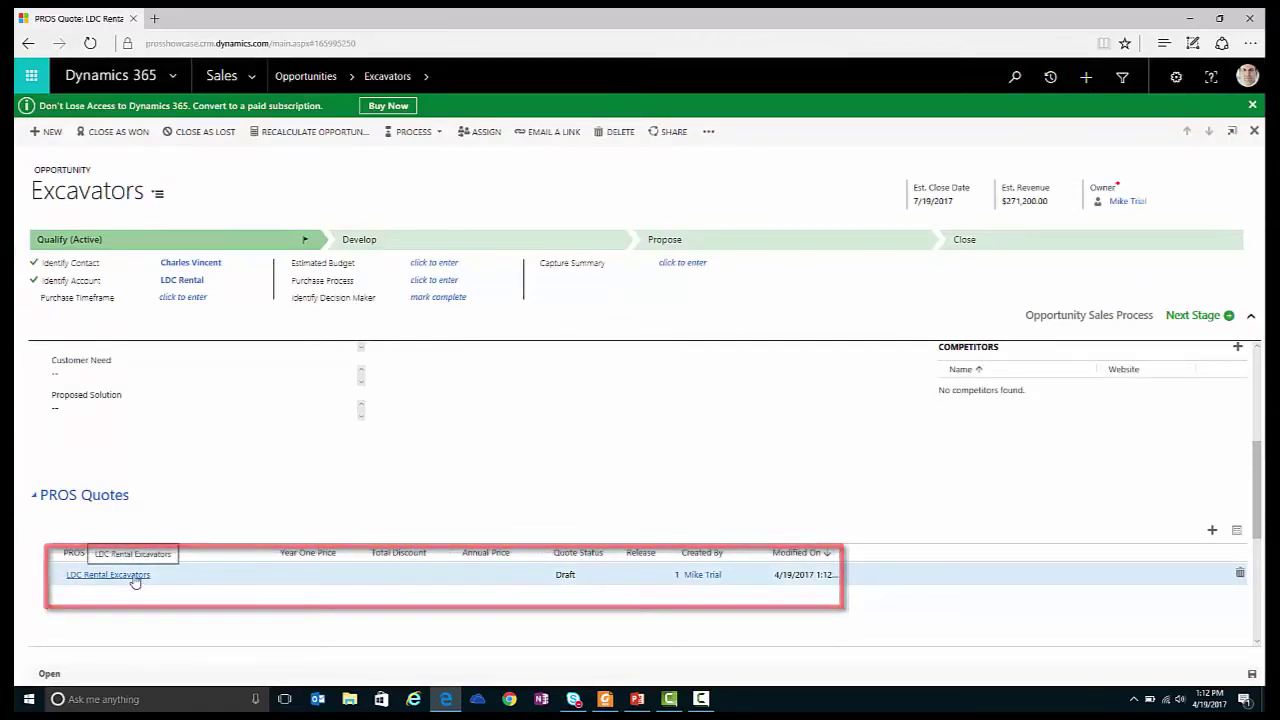
- Open the LDC Rental Excavators quote and switch to its quote content
click(135, 578)
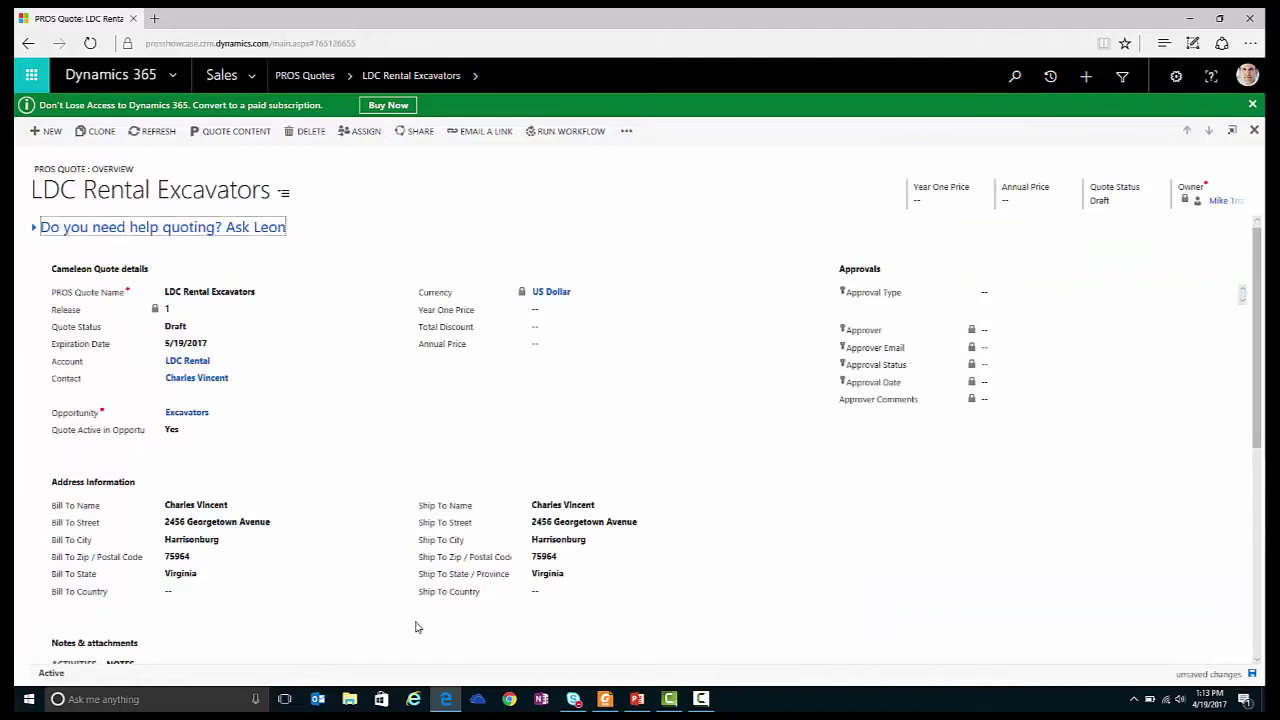
click(242, 136)
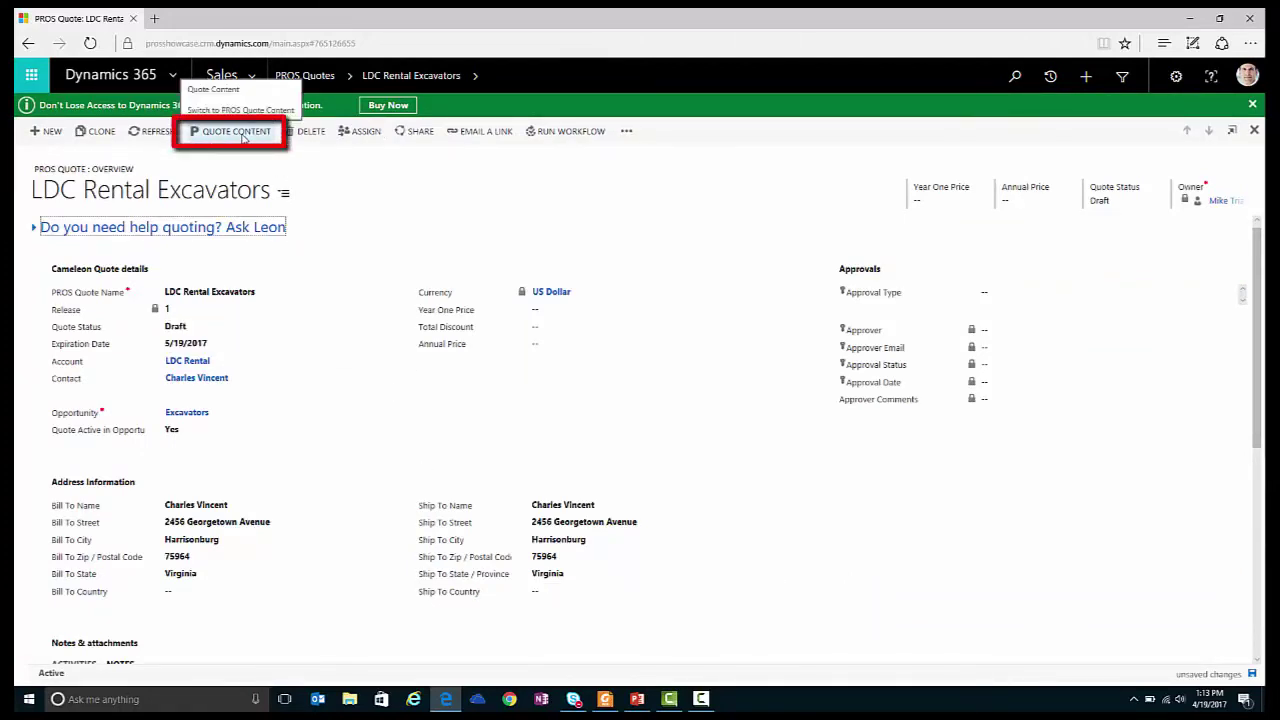
click(242, 137)
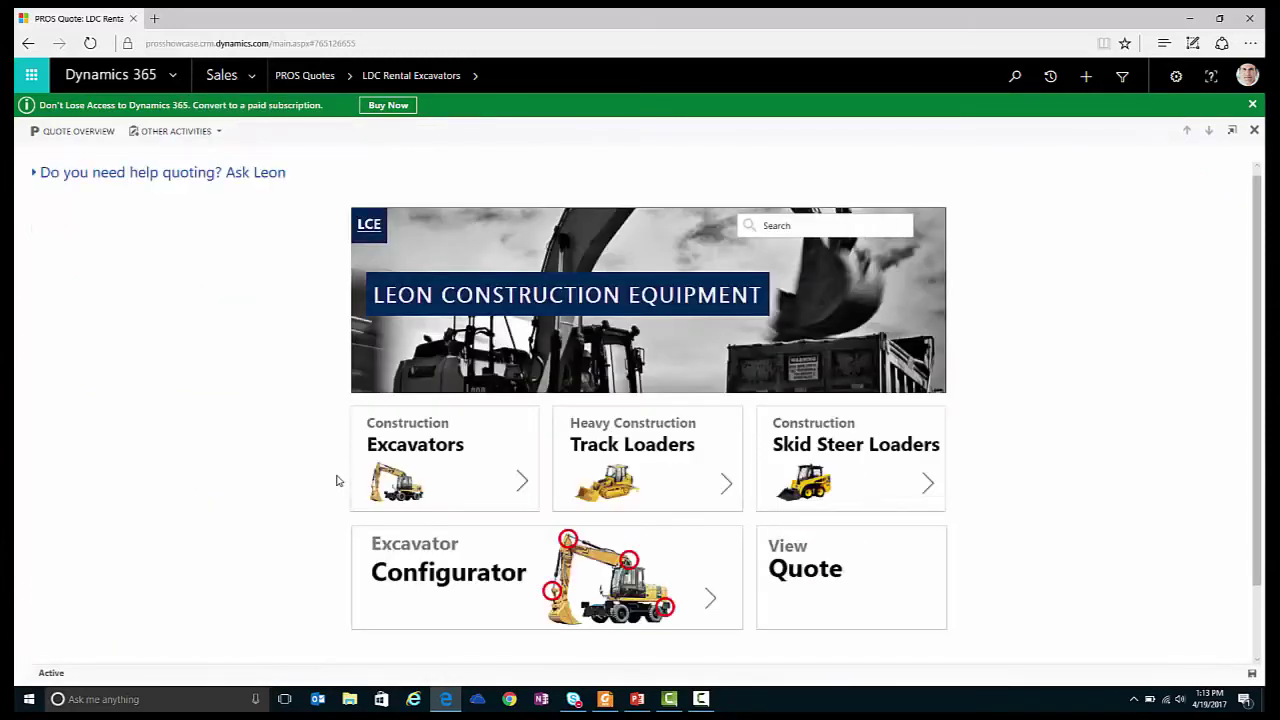
- Configure an Excavator 180 from the excavator catalog and proceed to the offer summary
click(430, 463)
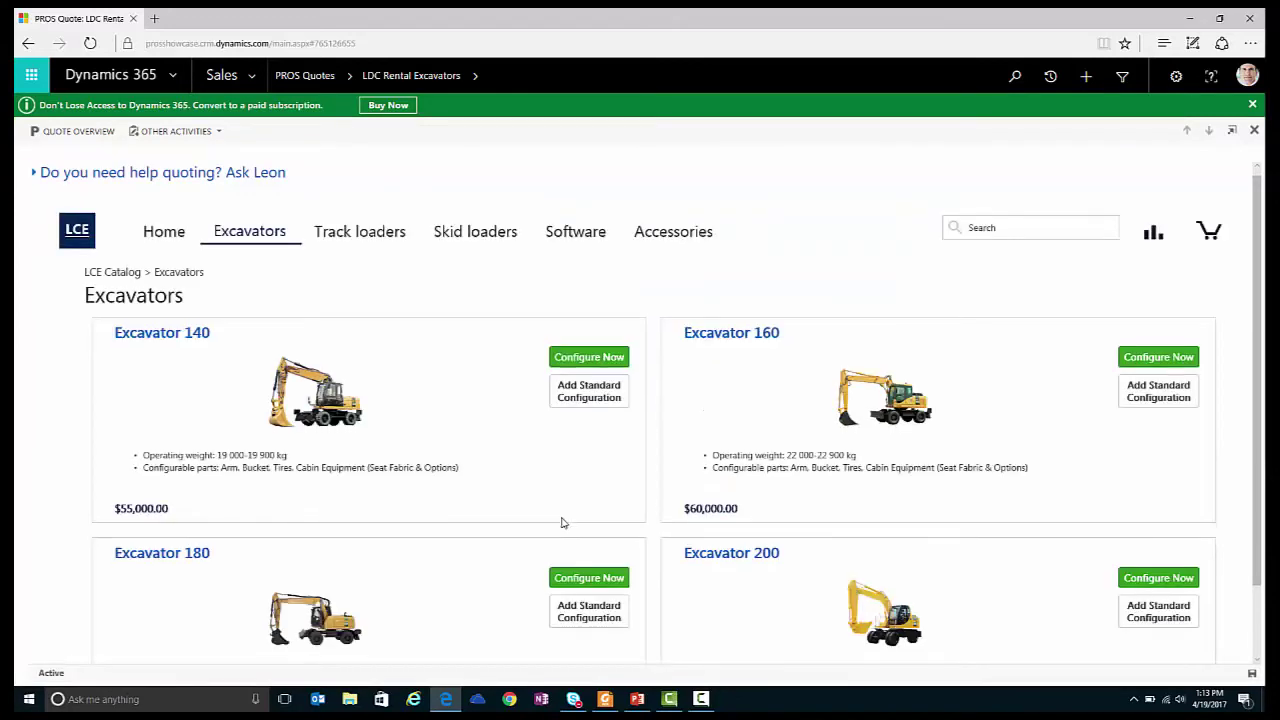
scroll(563, 522, down, 1)
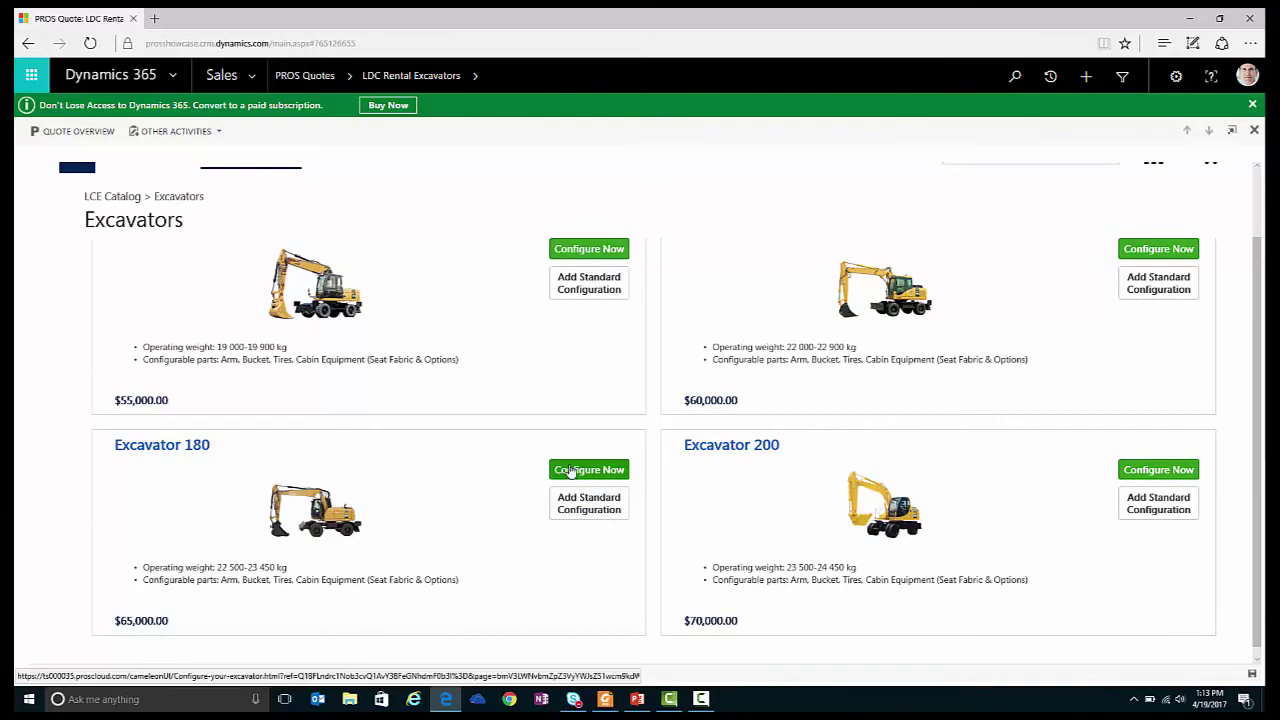
click(571, 471)
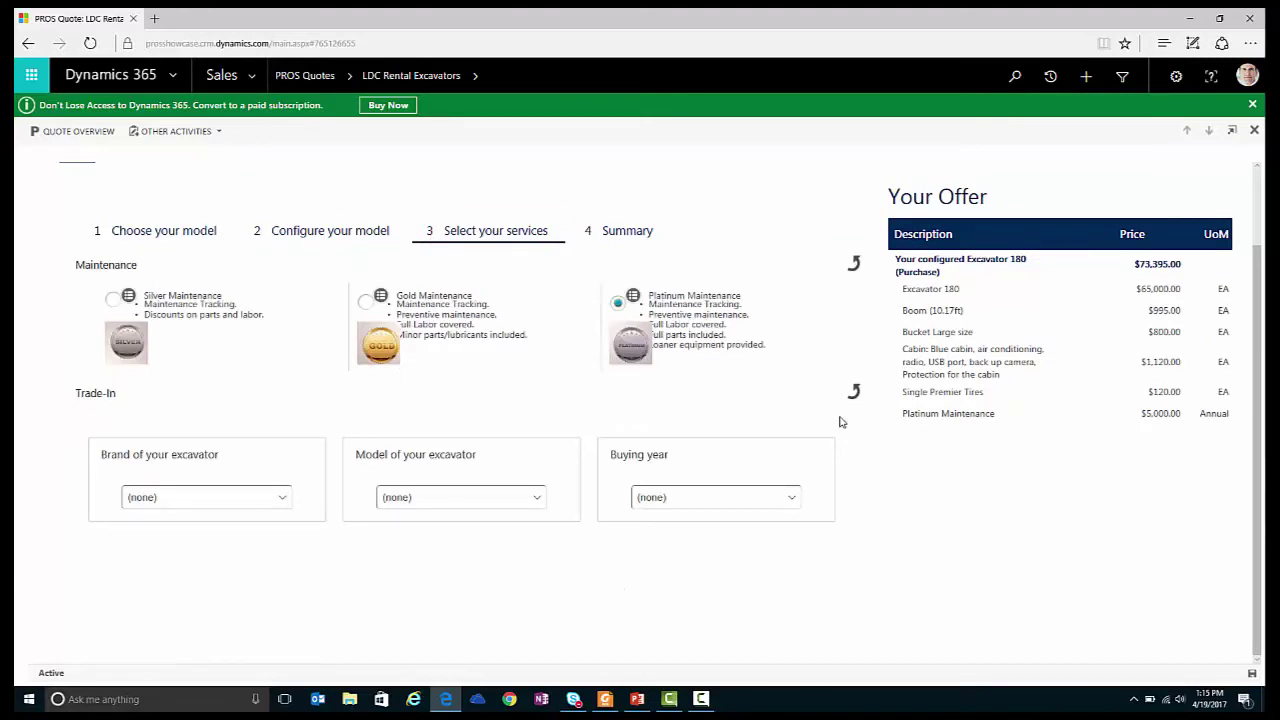
click(593, 238)
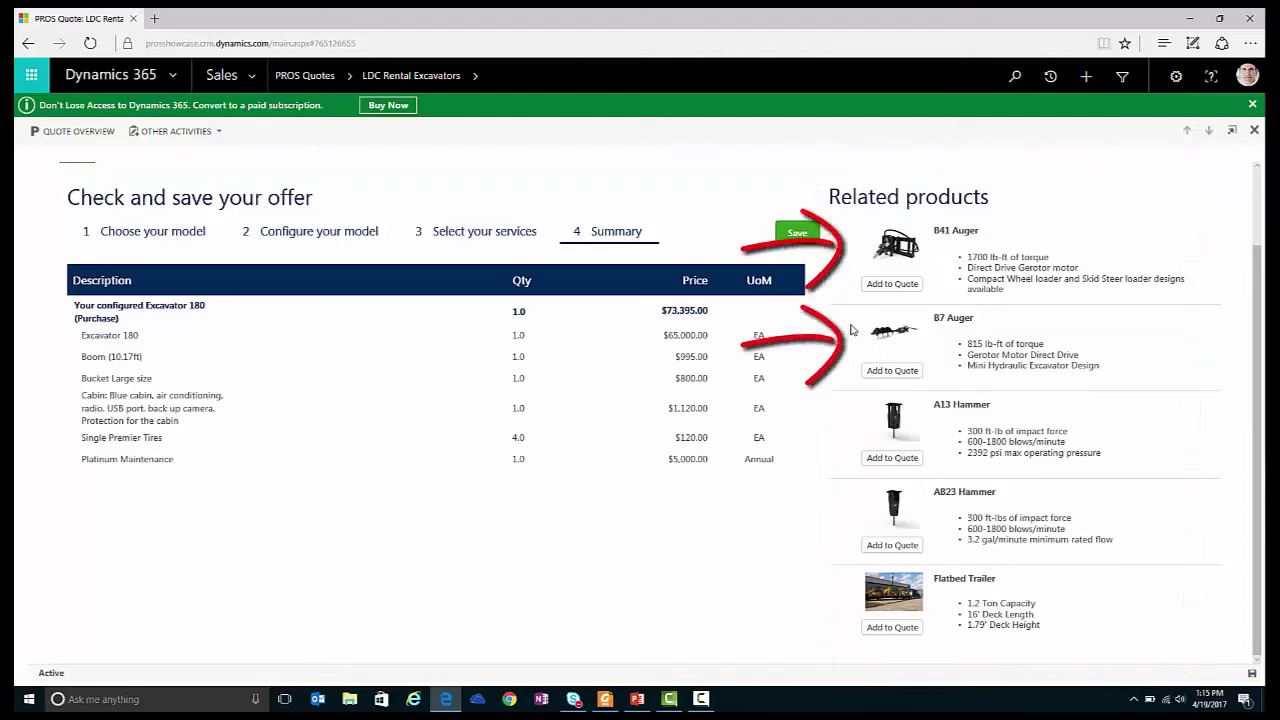
- Add the related B41 Auger and B7 Auger to the quote and save the configured excavator offer
click(893, 285)
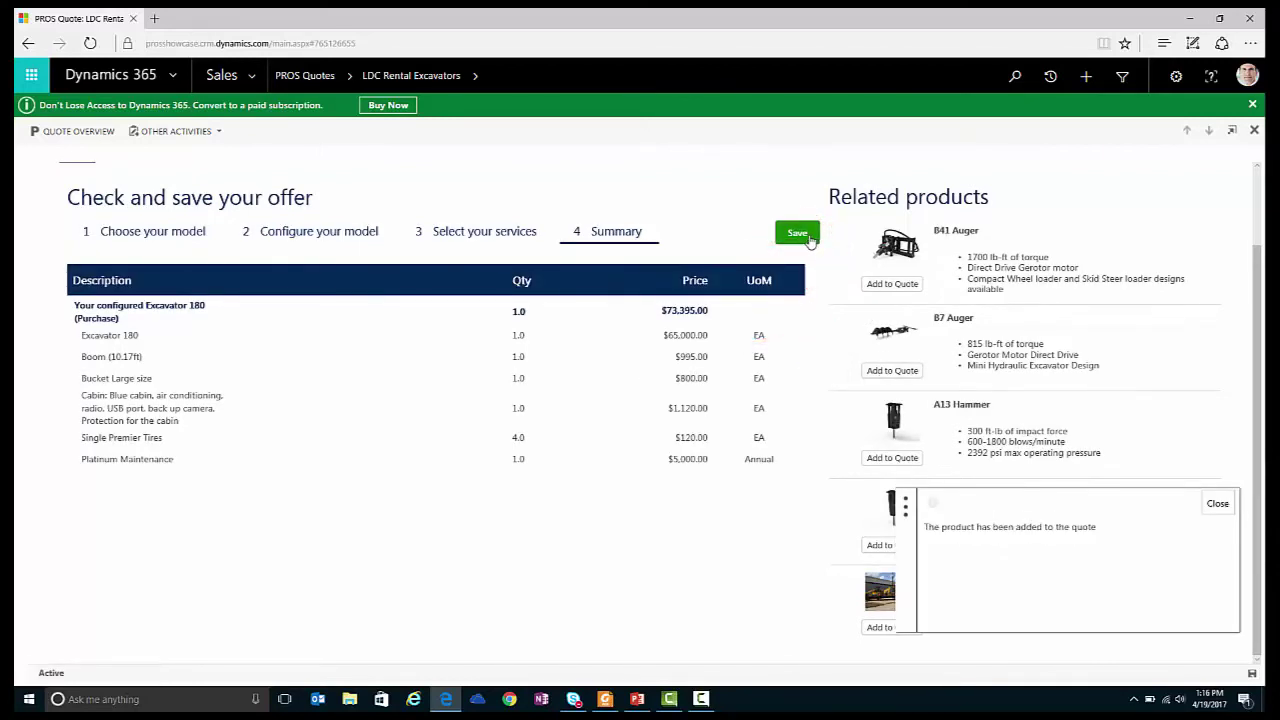
click(798, 233)
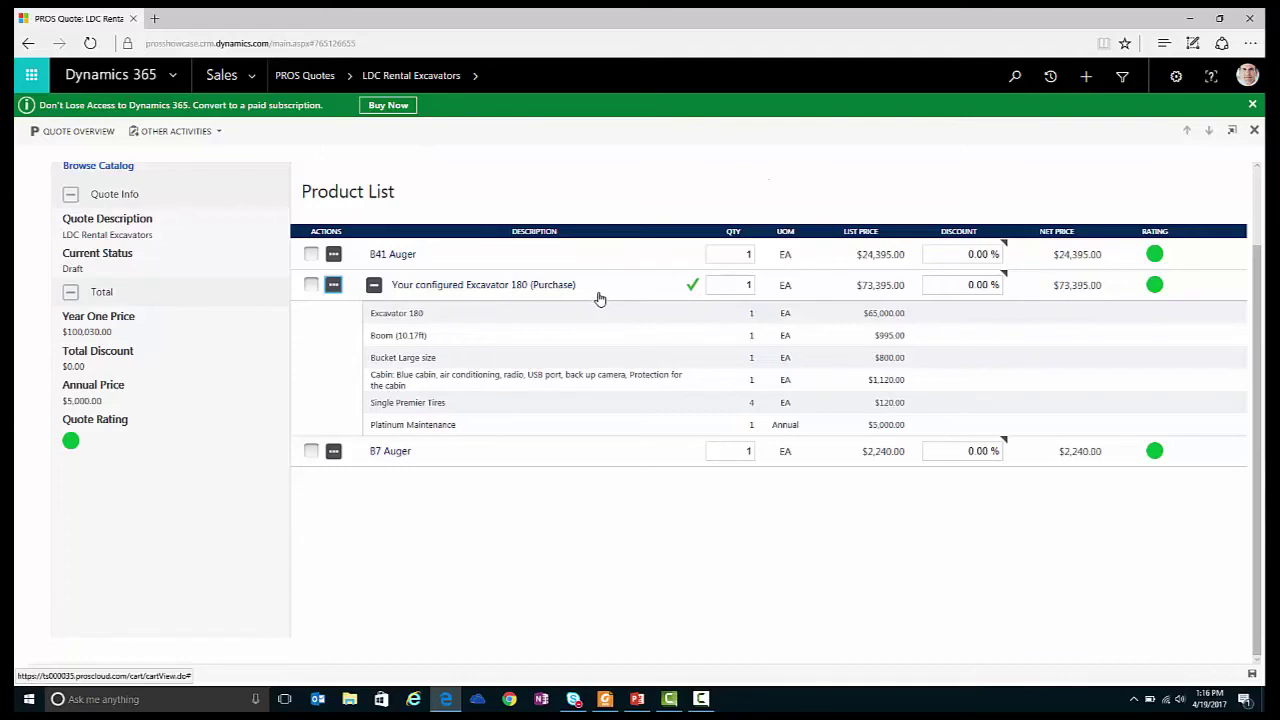
- Discount both augers by 25% and the configured Excavator 180 by 10%, and apply the Approved status to the quote
click(1005, 245)
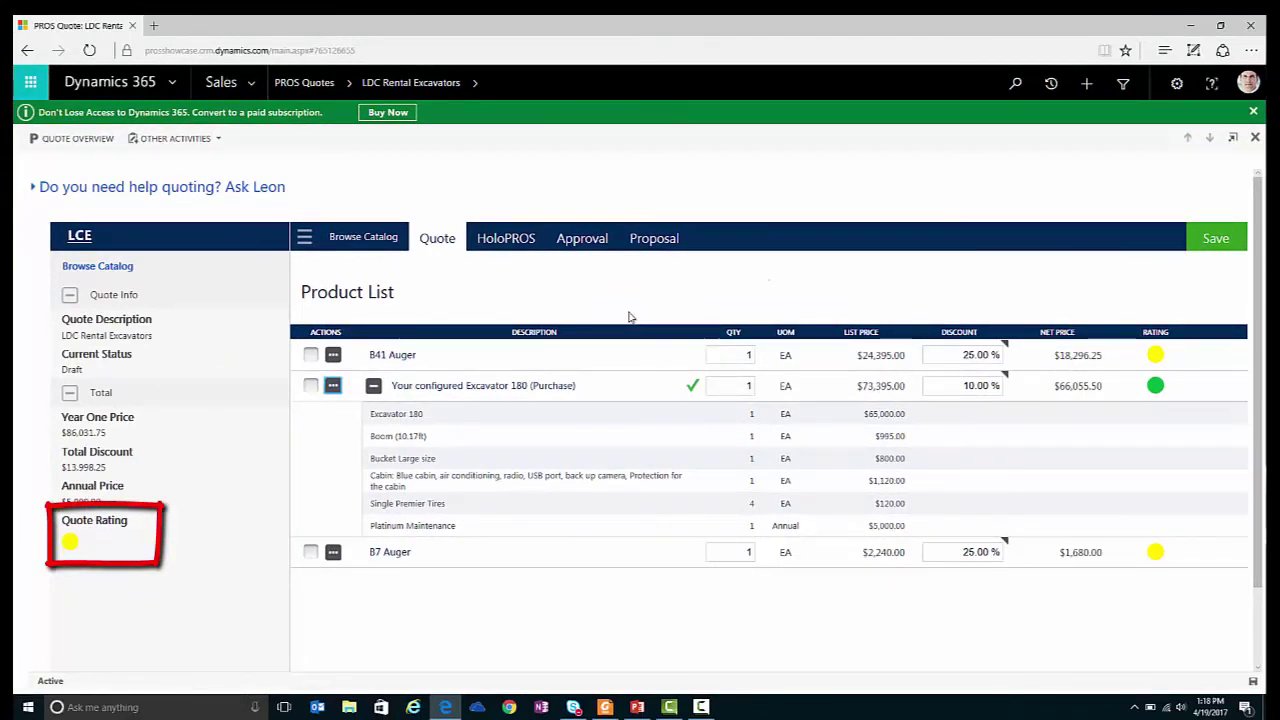
click(572, 240)
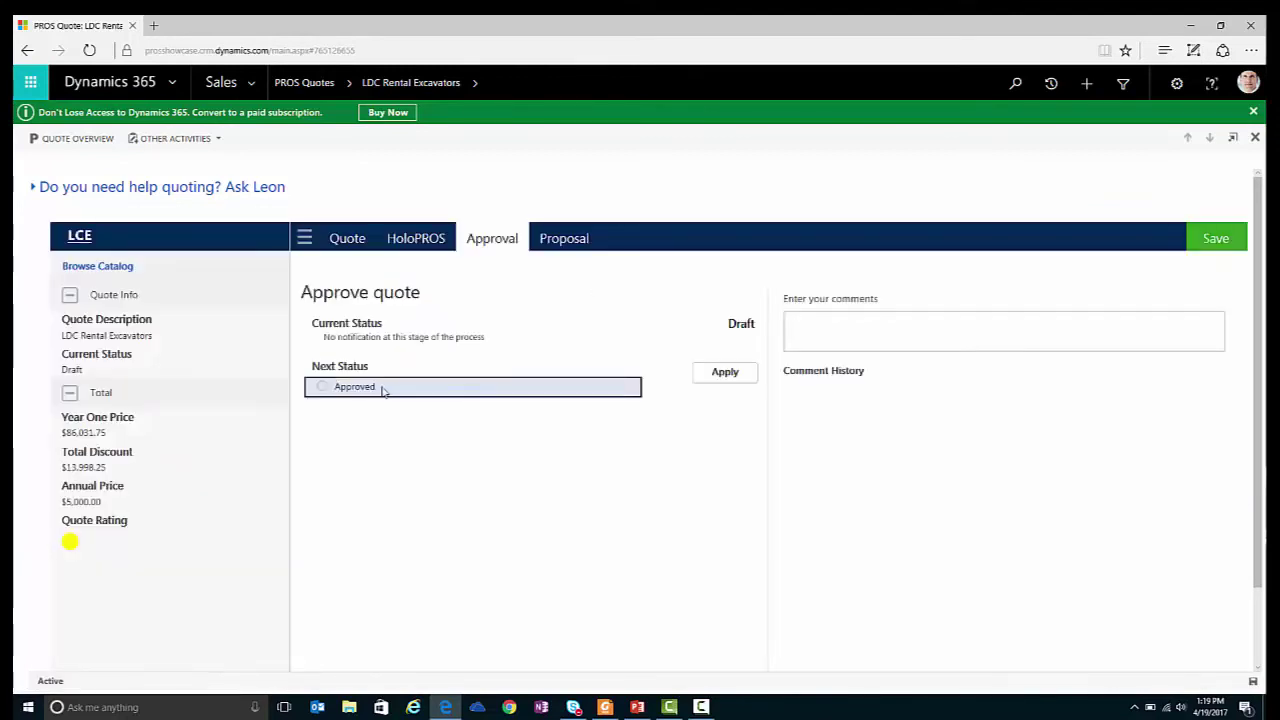
click(725, 371)
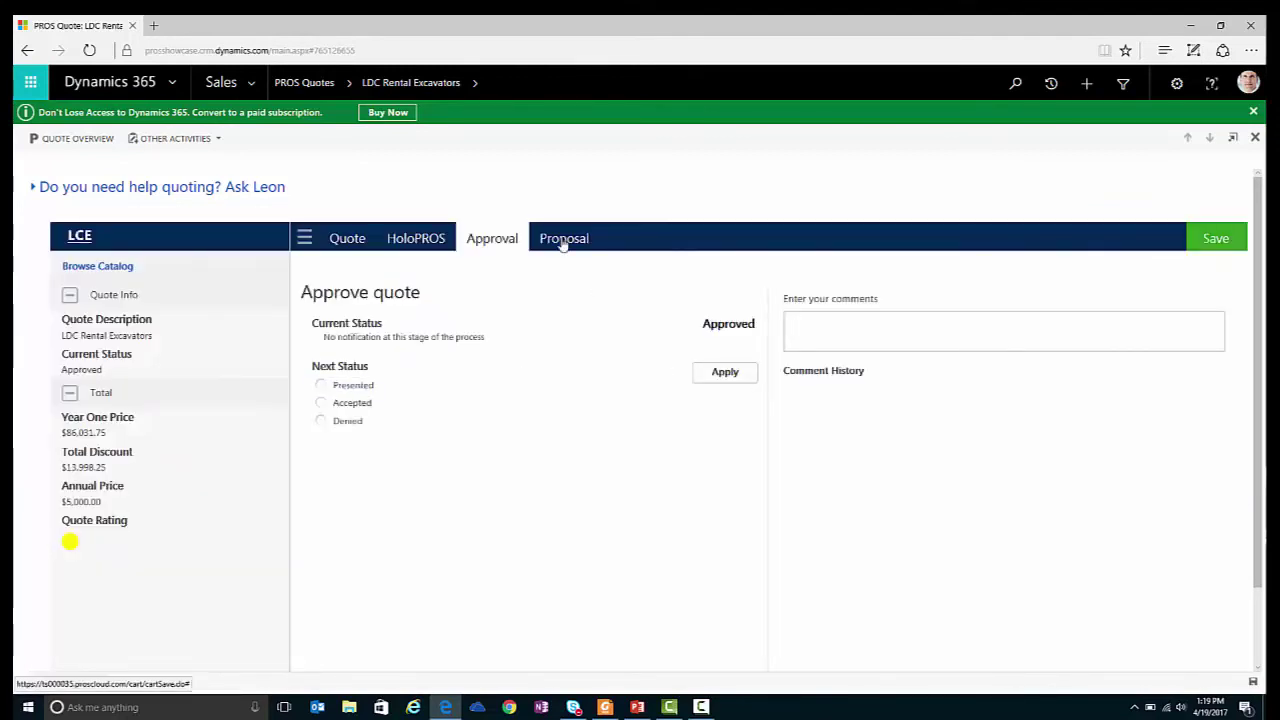
- Generate the proposal document, review it through the terms and conditions, and save the quote
click(563, 241)
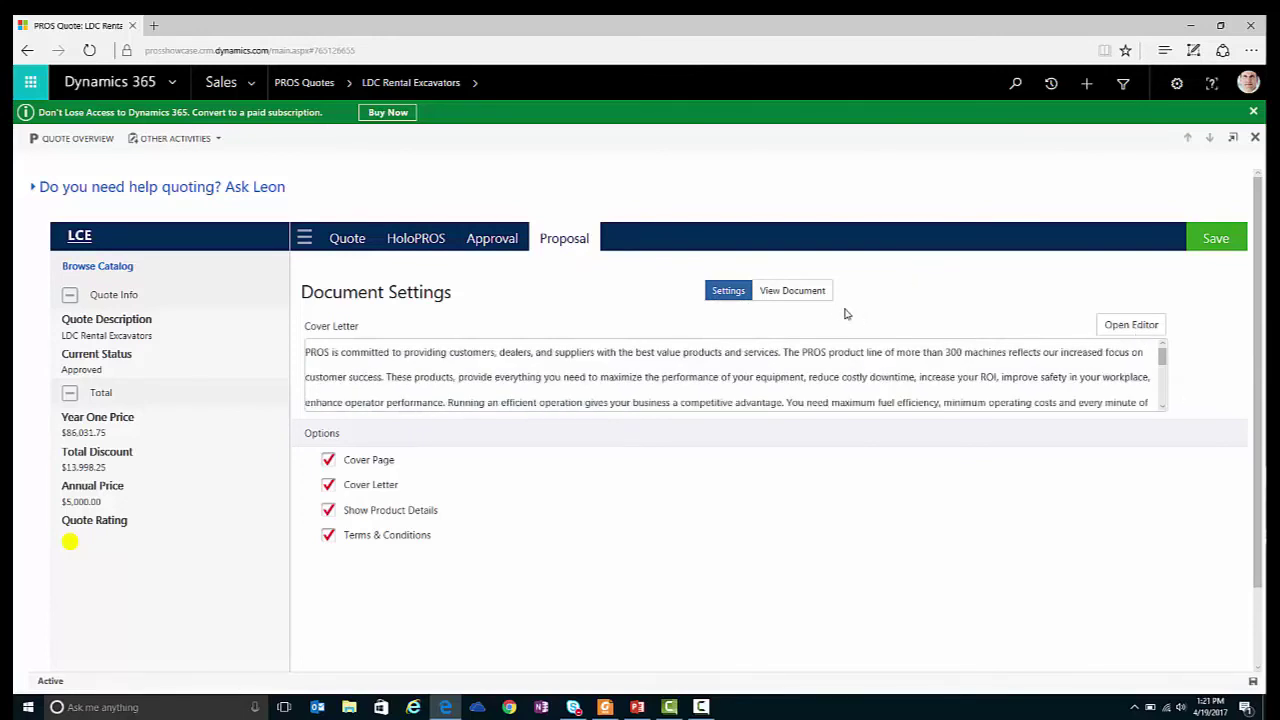
click(815, 292)
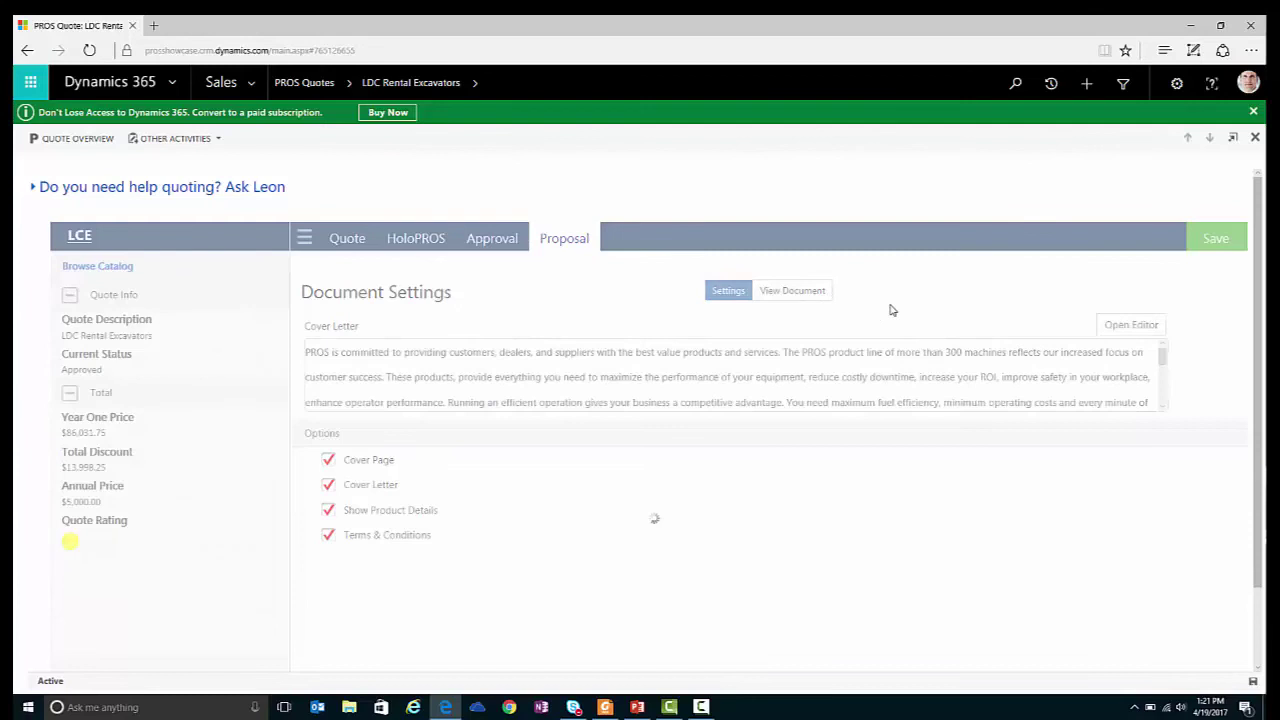
scroll(1030, 452, down, 5)
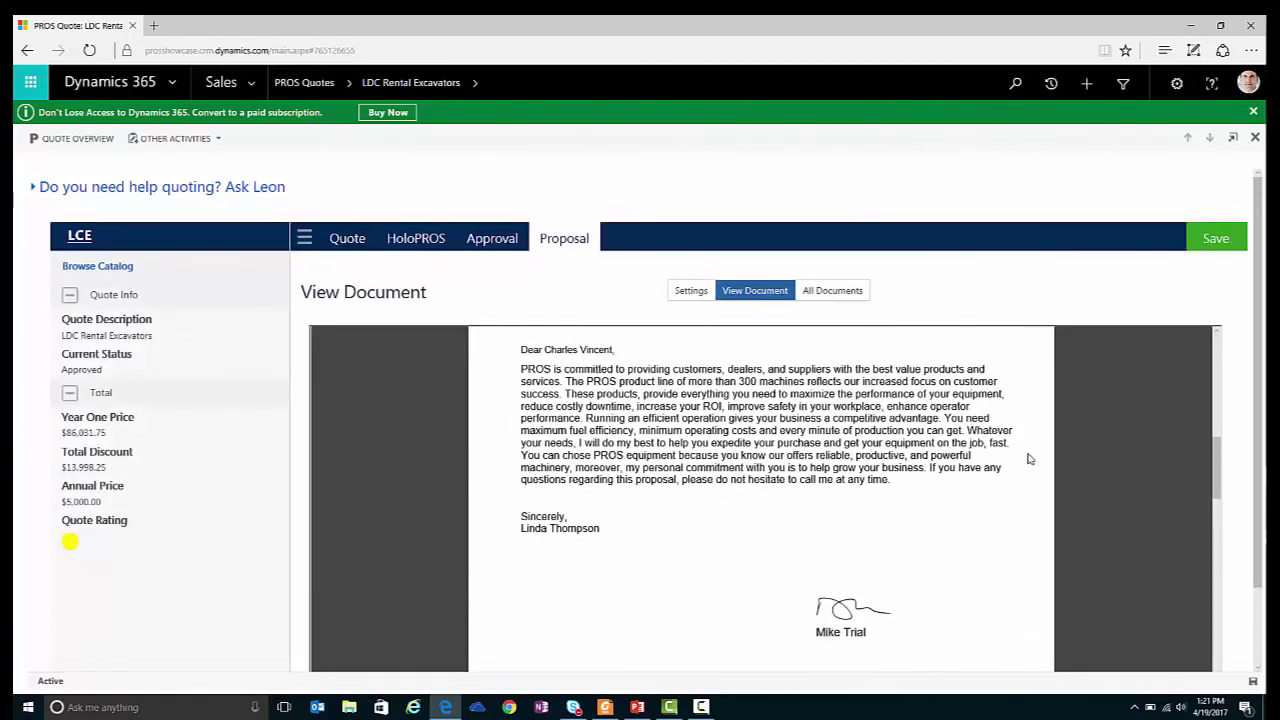
scroll(1030, 458, down, 10)
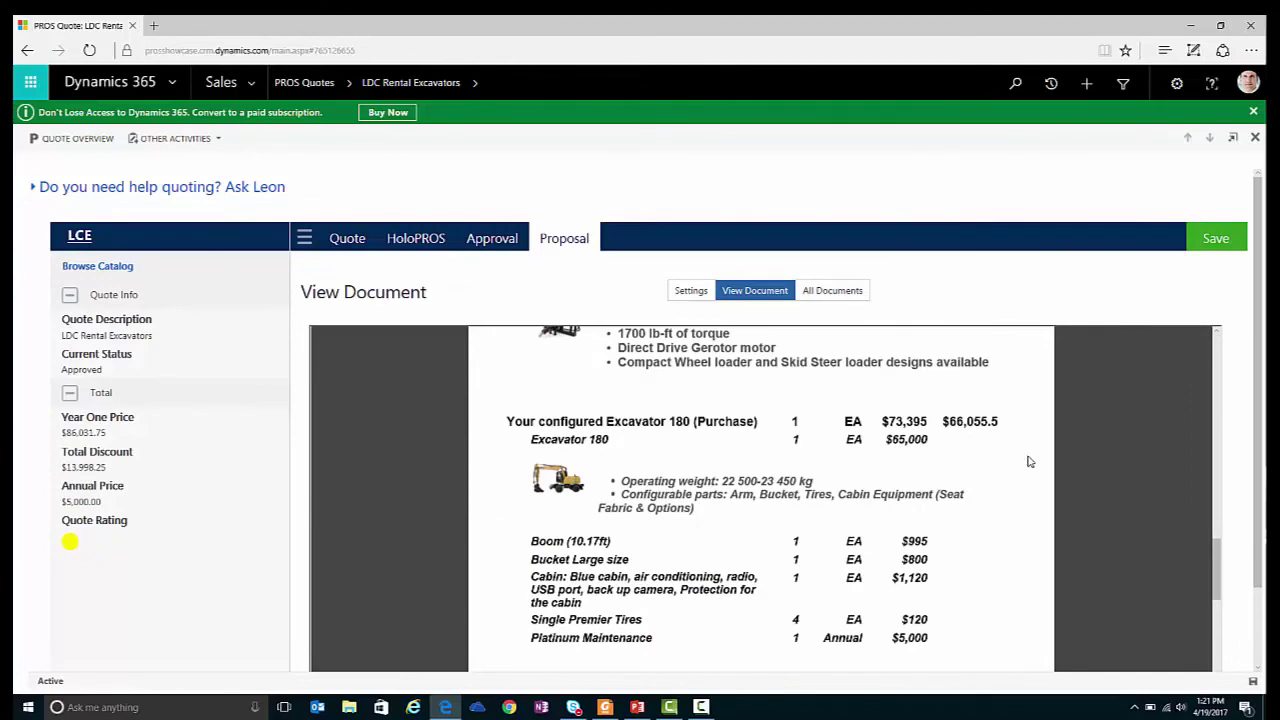
scroll(1030, 462, down, 10)
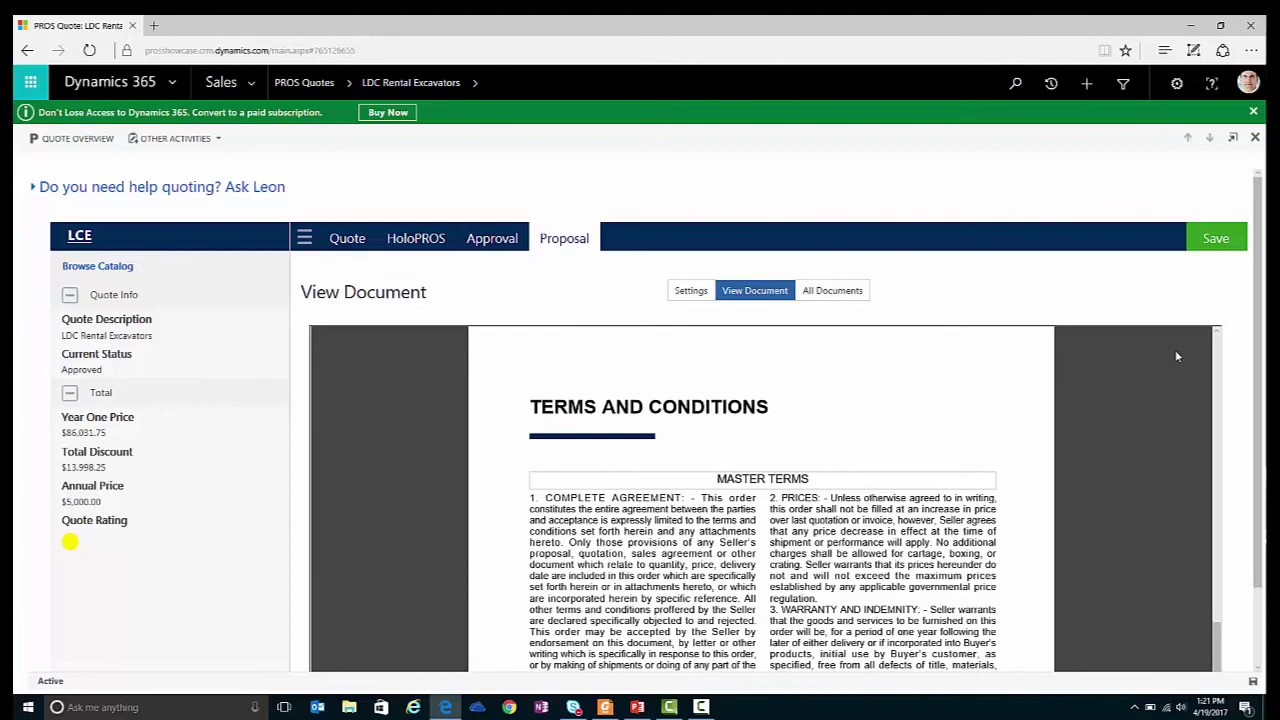
click(1213, 242)
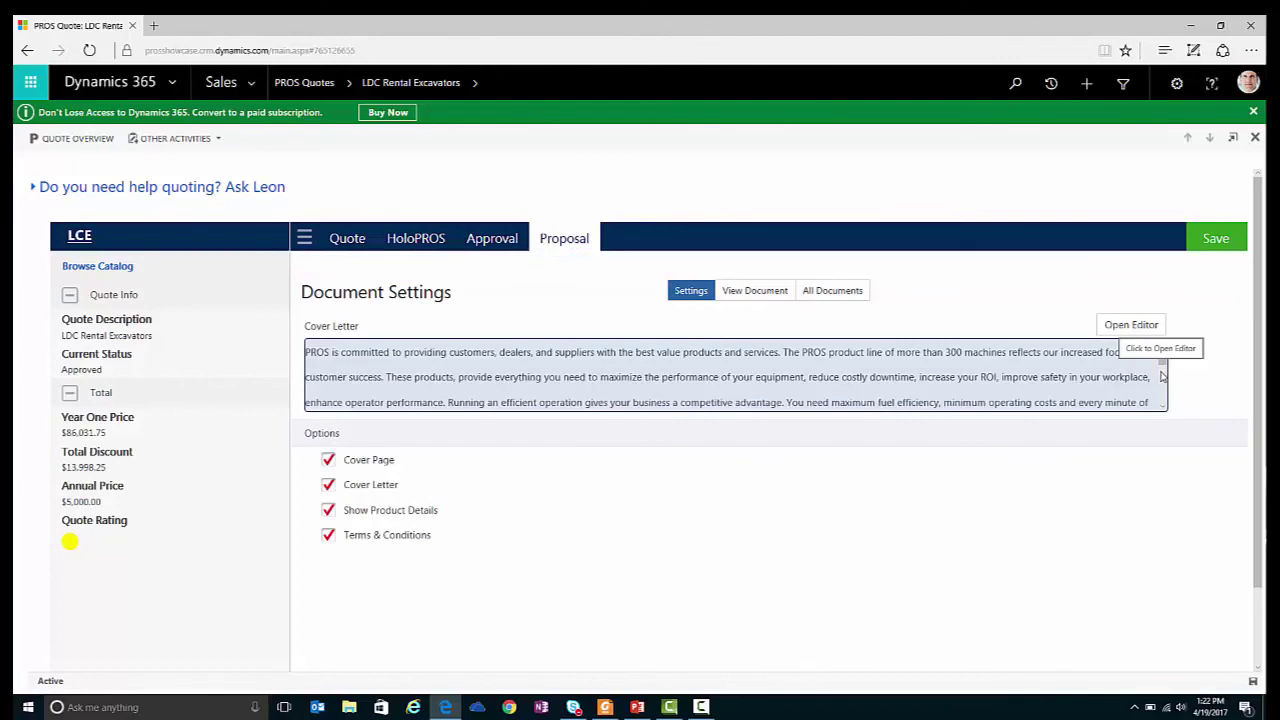
- Return to the quote overview and go to its notes and attachments
click(97, 140)
scroll(291, 268, down, 3)
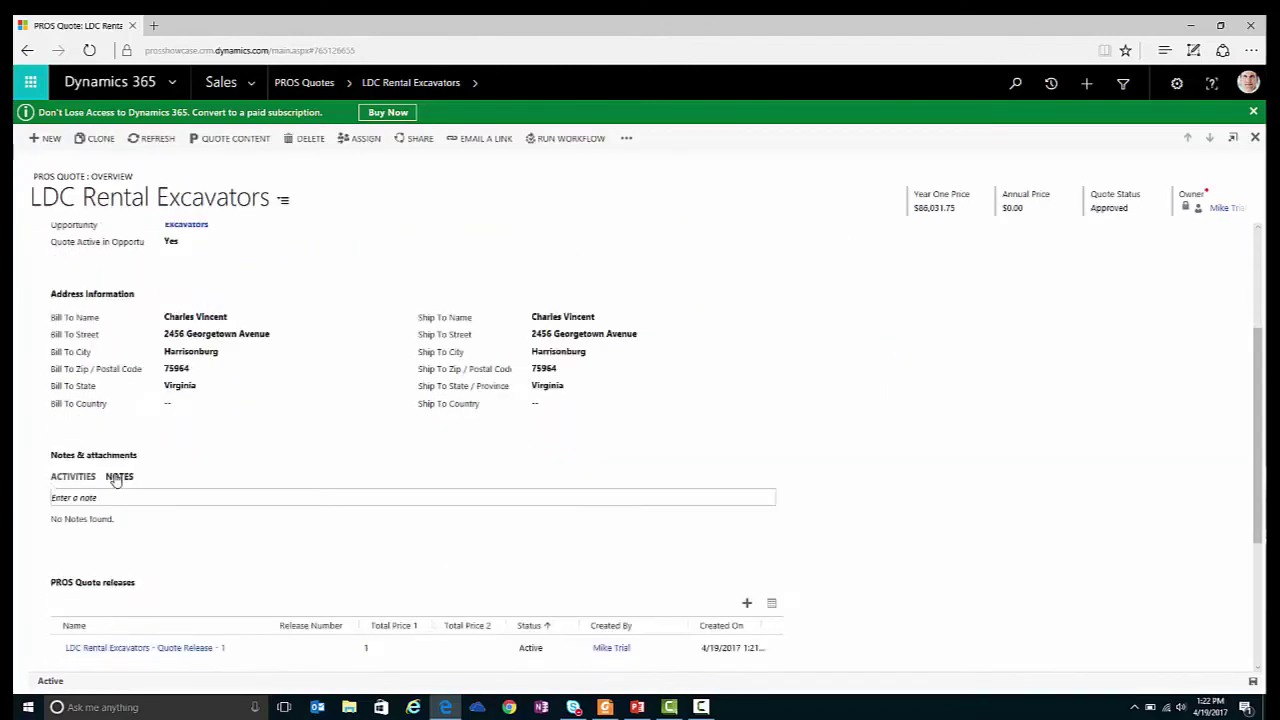